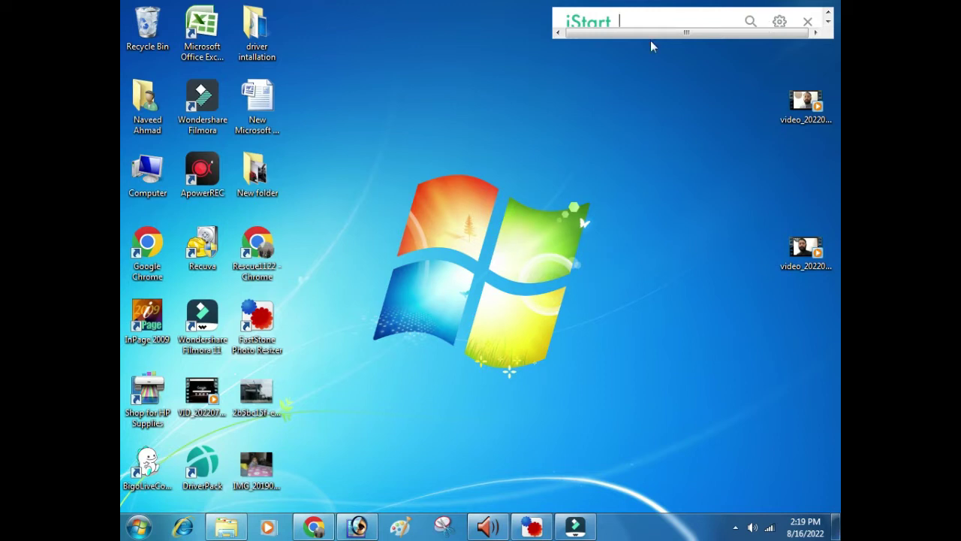
- Switch to Chrome and view the FastStone Photo Resizer product and download pages from the search results, then minimize the browser
{"action": "left_click", "coordinate": [319, 528]}
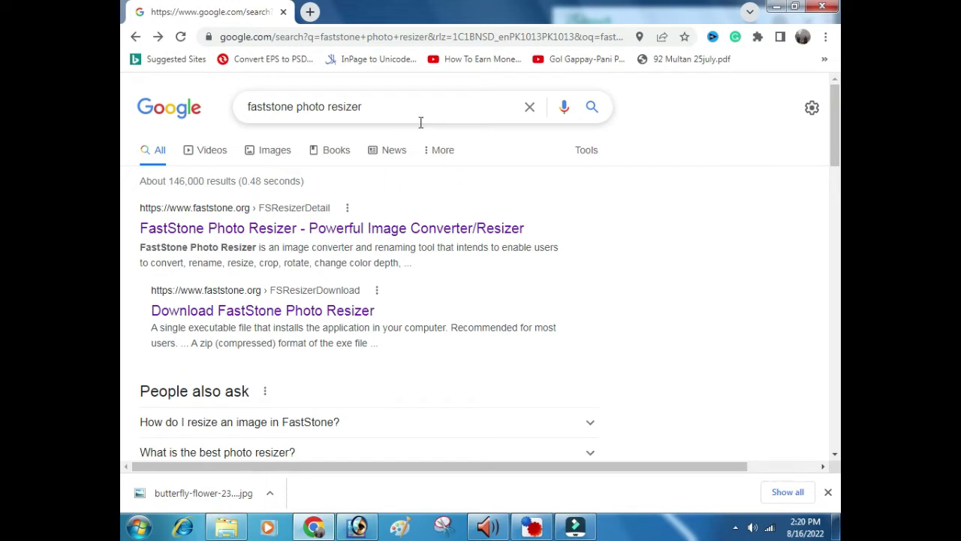
{"action": "left_click", "coordinate": [362, 228]}
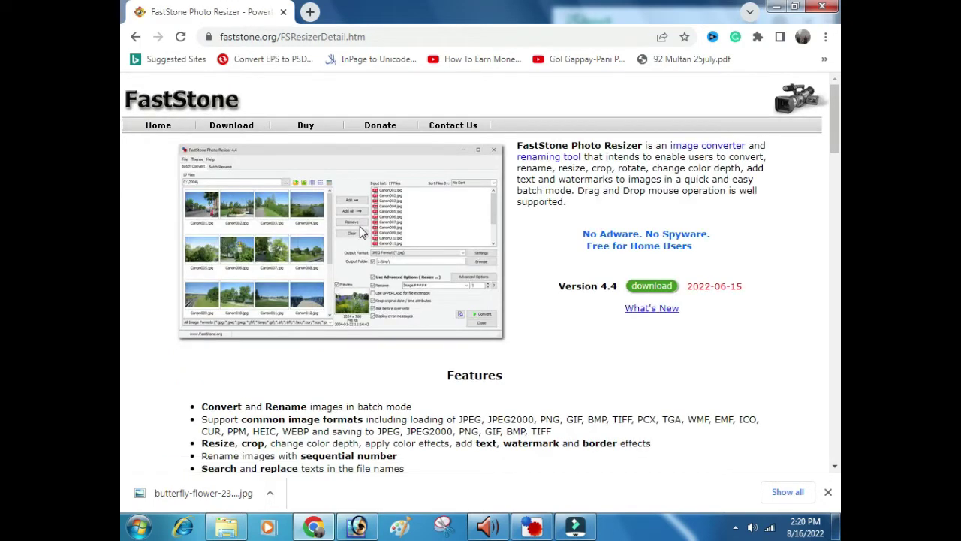
{"action": "left_click", "coordinate": [644, 293]}
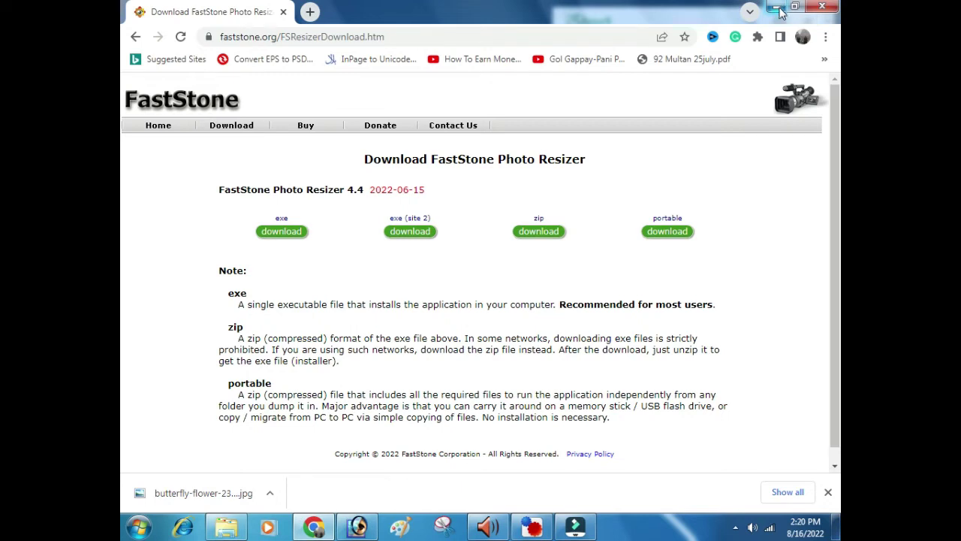
{"action": "left_click", "coordinate": [776, 7]}
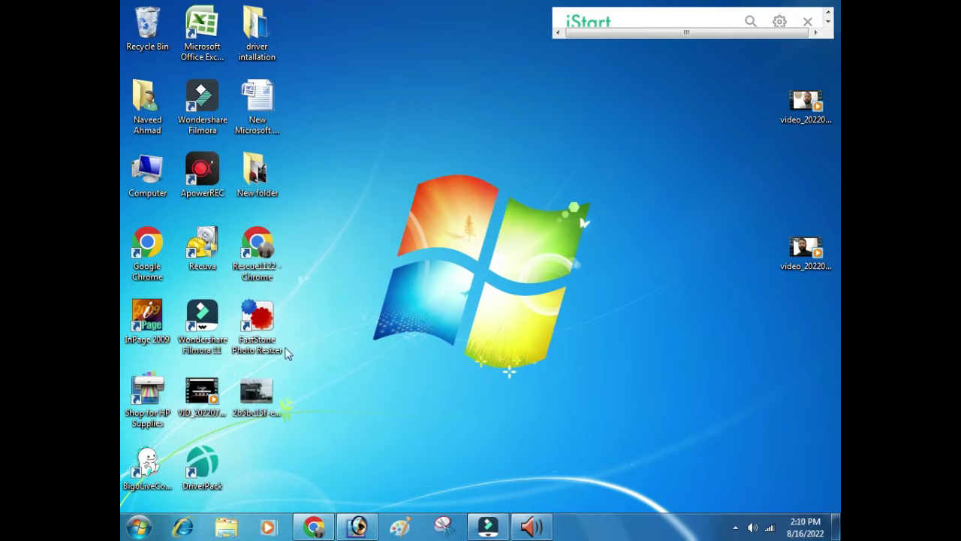
- Launch FastStone Photo Resizer from the desktop, view the Batch Rename options and return to Batch Convert
{"action": "double_click", "coordinate": [268, 331]}
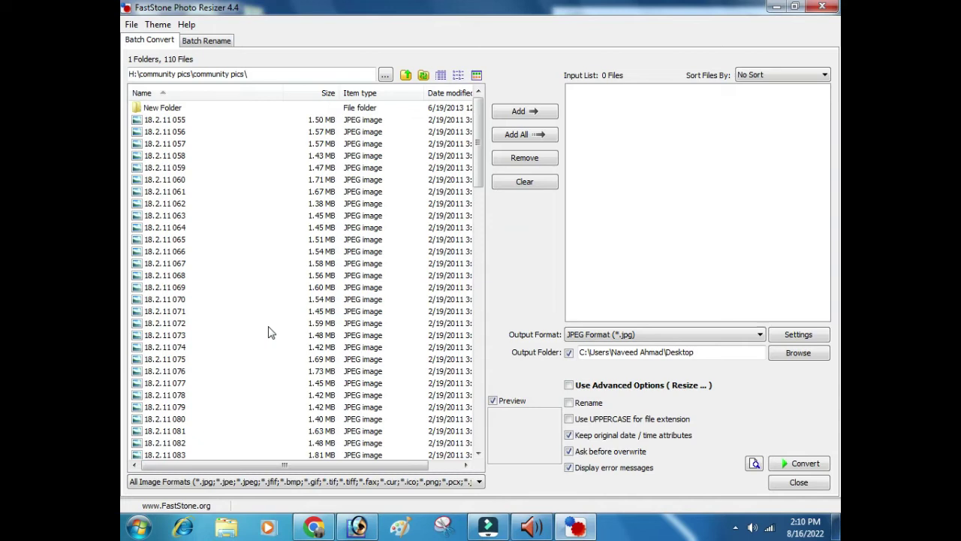
{"action": "left_click", "coordinate": [209, 43]}
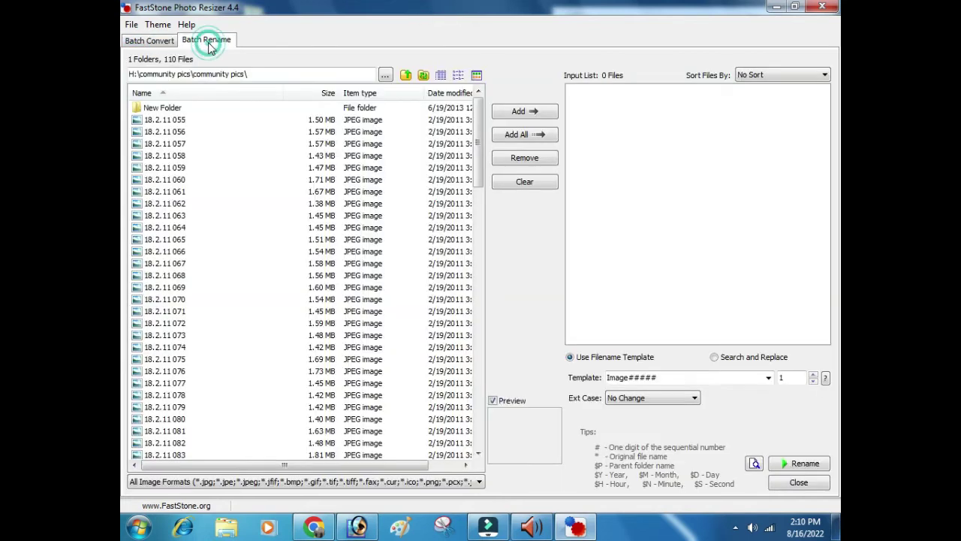
{"action": "left_click", "coordinate": [154, 41]}
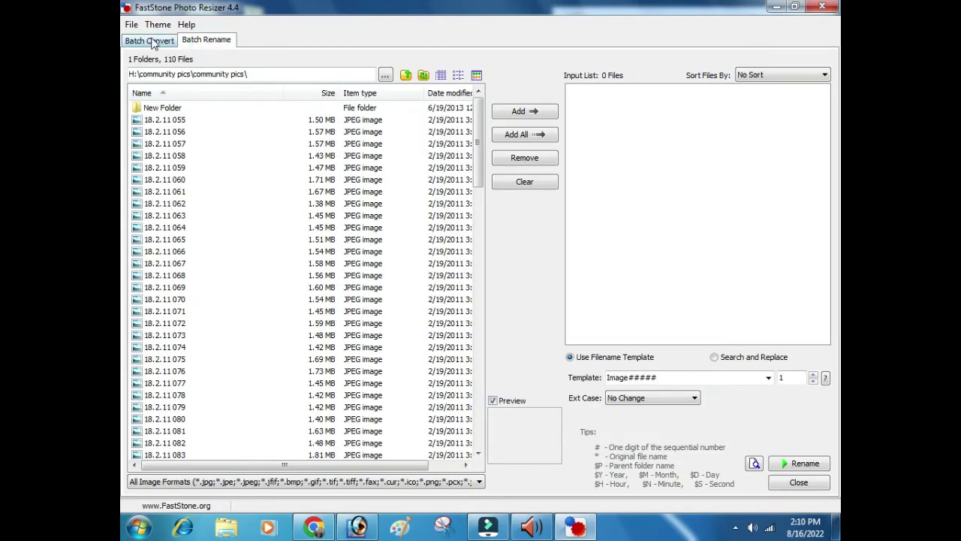
- Set the source folder to K:\MULTI DATA\DCIM\Camera
{"action": "left_click", "coordinate": [384, 74]}
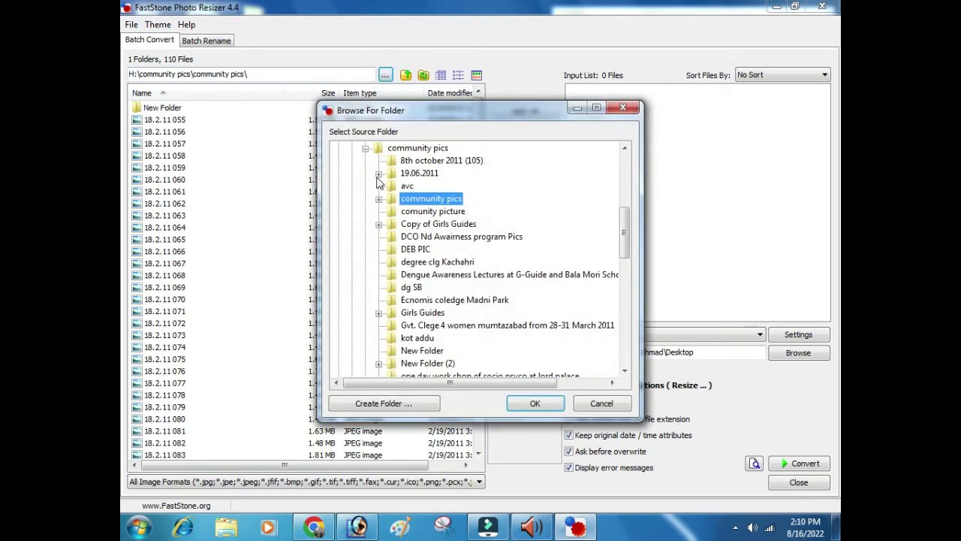
{"action": "left_click", "coordinate": [365, 148]}
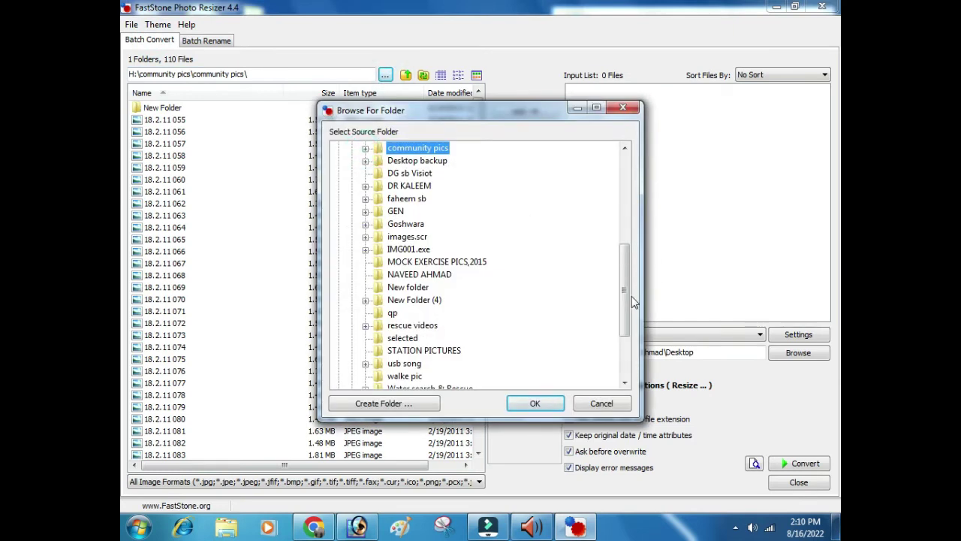
{"action": "scroll", "coordinate": [623, 302], "scroll_direction": "up", "scroll_amount": 3}
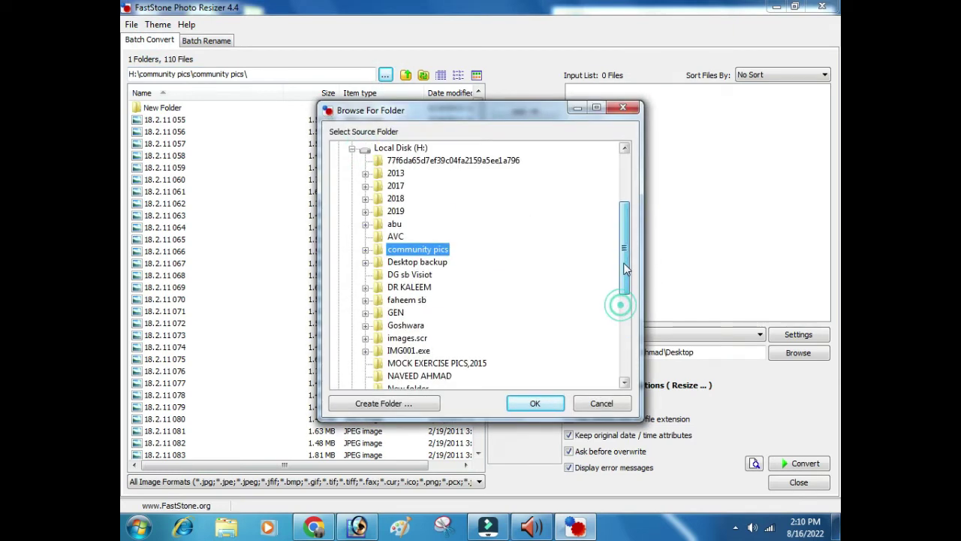
{"action": "left_click", "coordinate": [351, 149]}
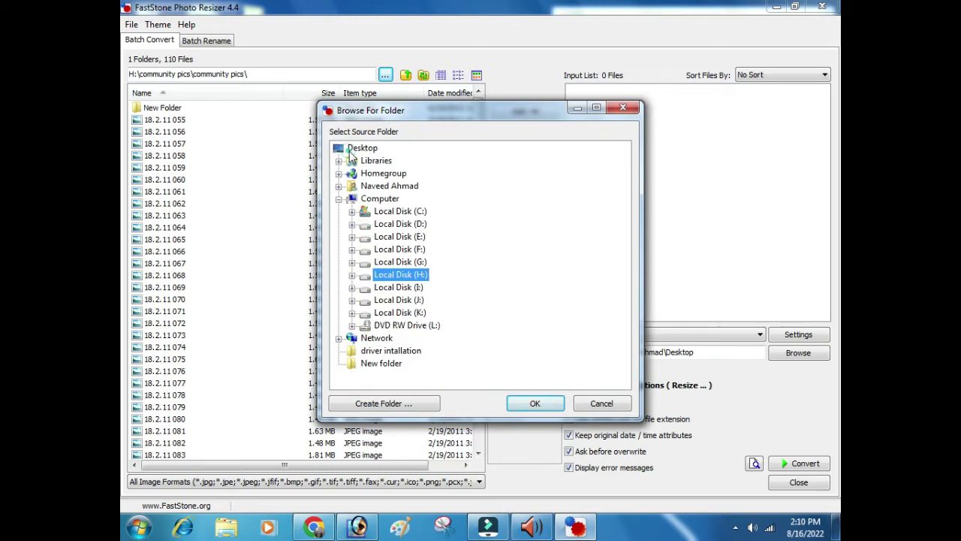
{"action": "double_click", "coordinate": [420, 315]}
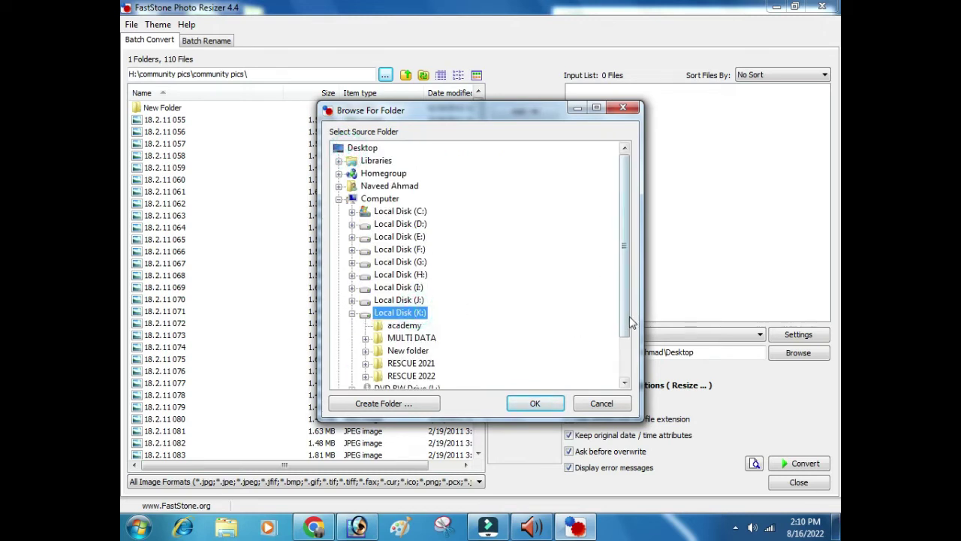
{"action": "left_click_drag", "start_coordinate": [628, 322], "coordinate": [625, 331]}
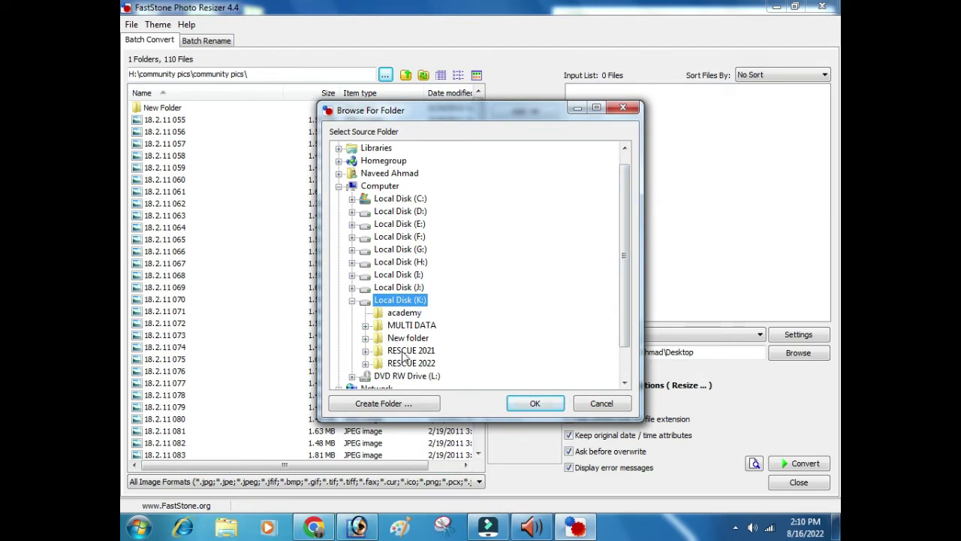
{"action": "left_click", "coordinate": [365, 325]}
{"action": "mouse_move", "coordinate": [619, 311]}
{"action": "left_mouse_down"}
{"action": "mouse_move", "coordinate": [625, 330]}
{"action": "mouse_move", "coordinate": [623, 311]}
{"action": "left_mouse_up"}
{"action": "left_click", "coordinate": [379, 211]}
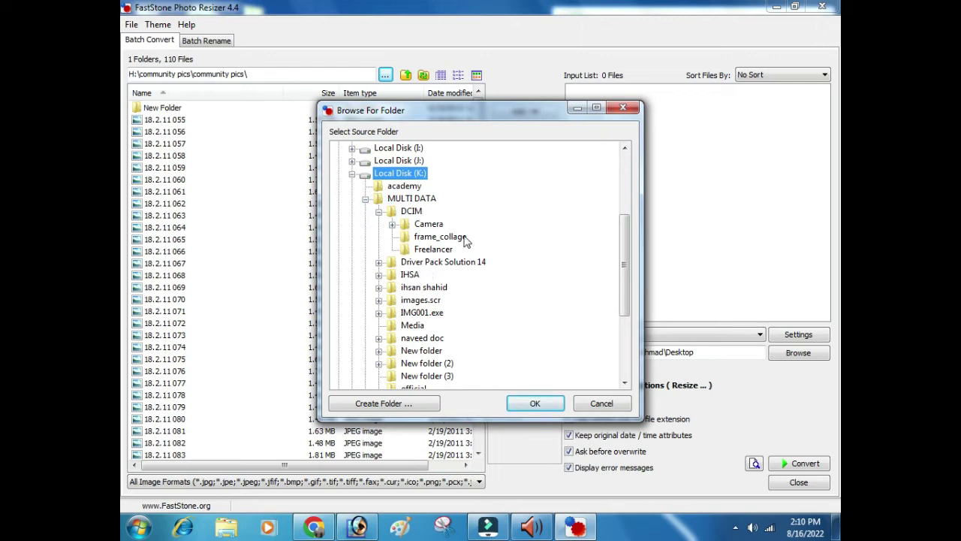
{"action": "left_click", "coordinate": [392, 224]}
{"action": "left_click", "coordinate": [422, 225]}
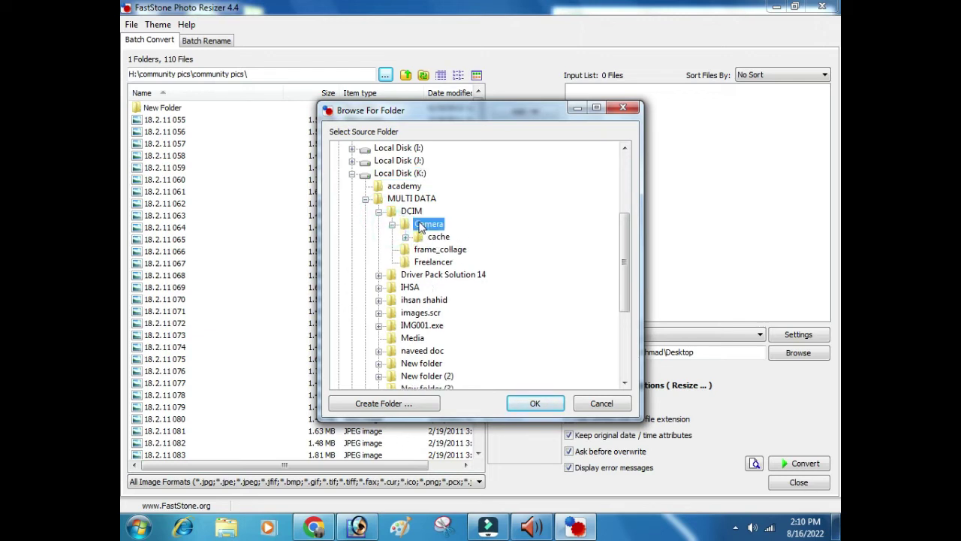
{"action": "left_click", "coordinate": [546, 407]}
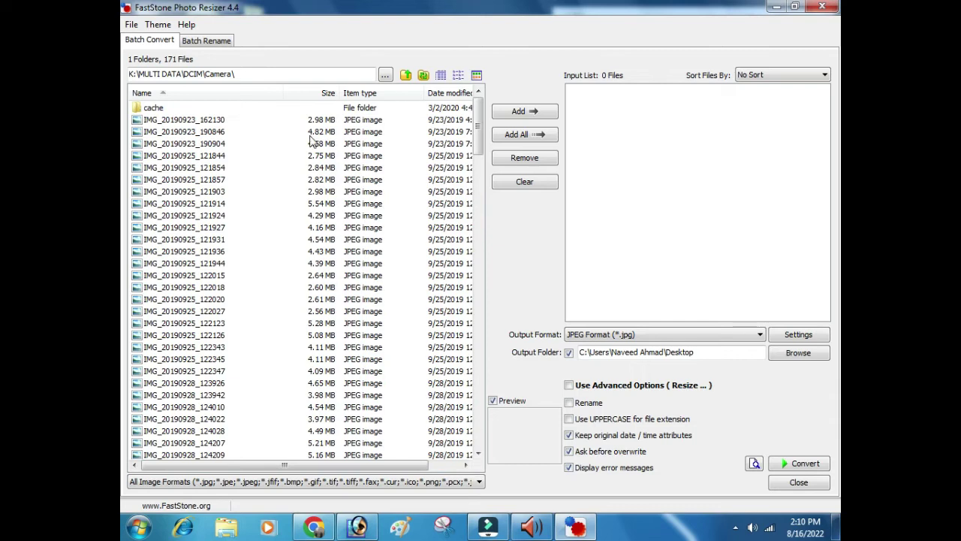
- Add the photo IMG_20190923_190846 to the conversion input list
{"action": "left_click", "coordinate": [223, 132]}
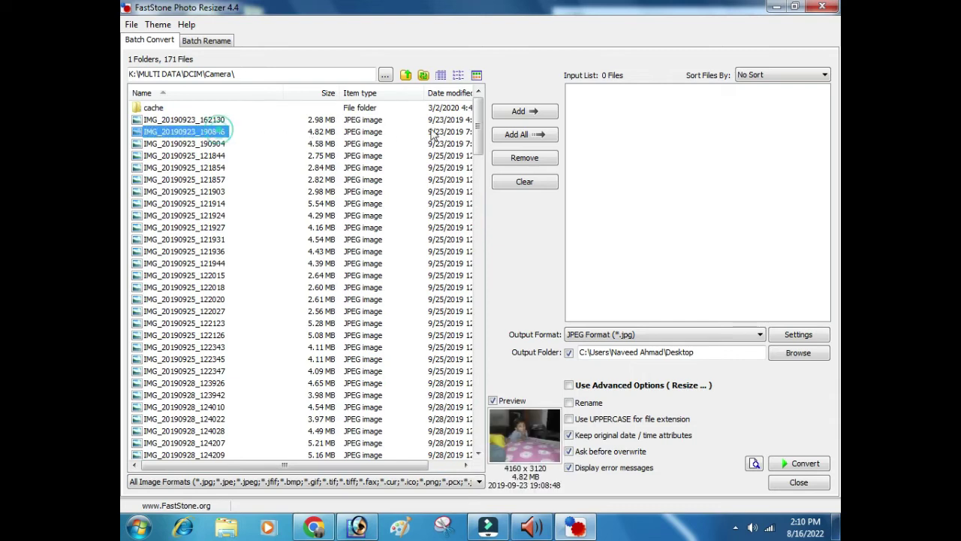
{"action": "left_click", "coordinate": [531, 114]}
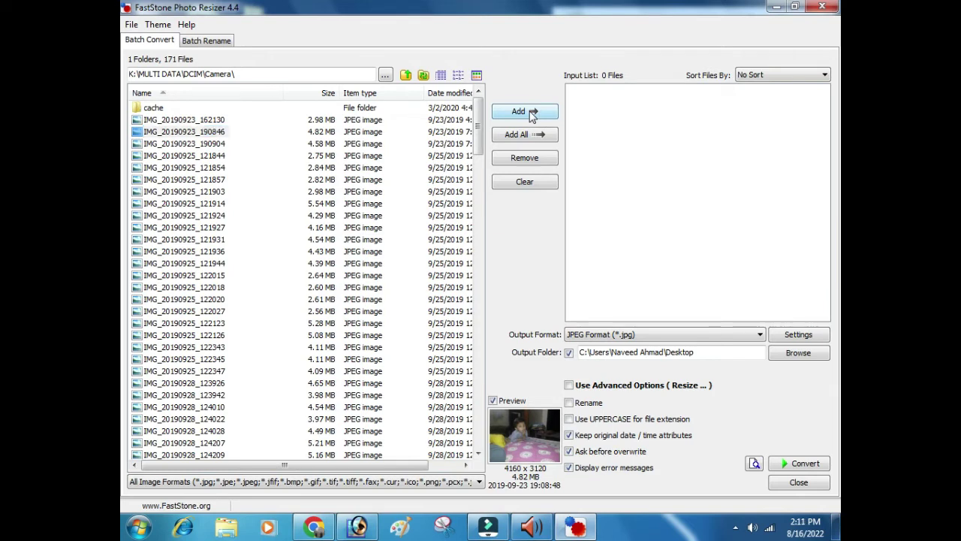
{"action": "left_click", "coordinate": [776, 8]}
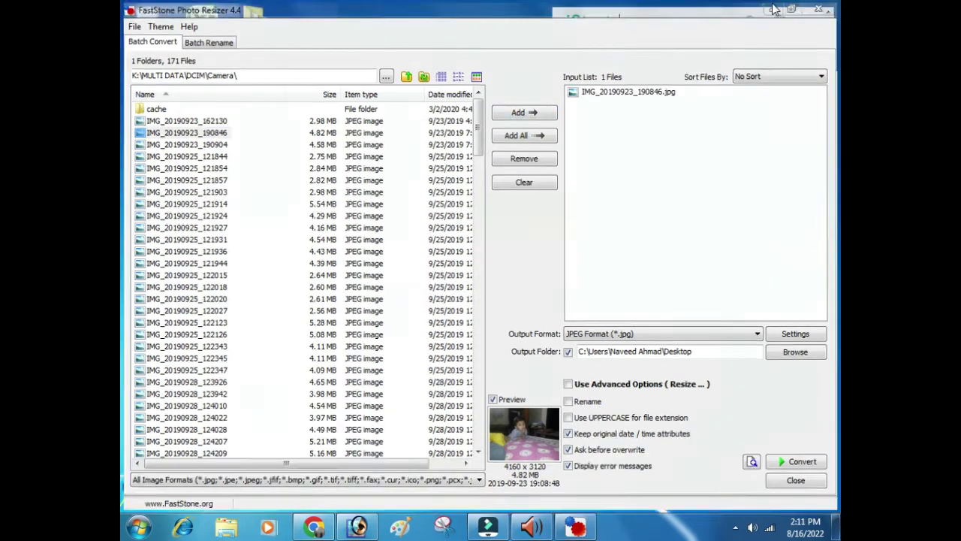
{"action": "left_click", "coordinate": [576, 528]}
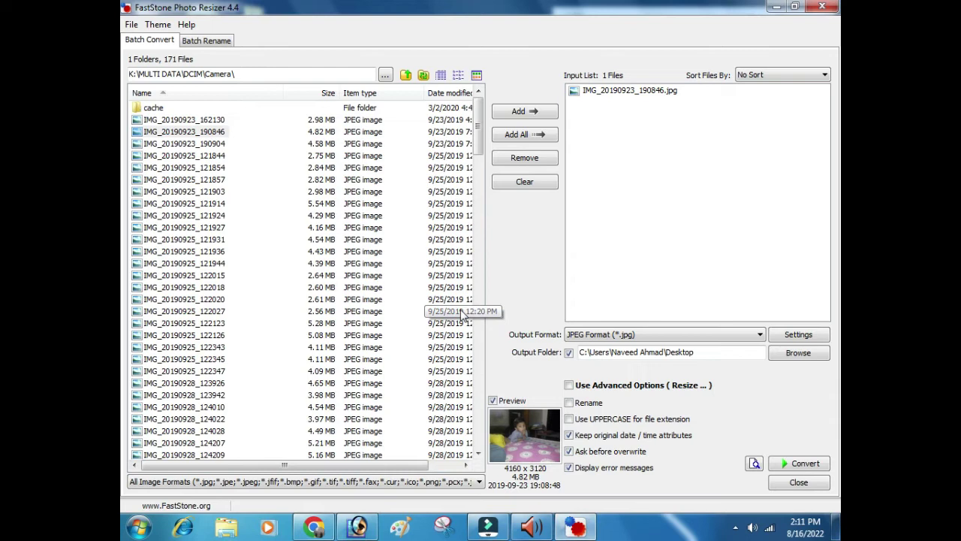
- Set the JPEG output quality to 48, with Medium color subsampling and no photometric change
{"action": "left_click", "coordinate": [817, 341]}
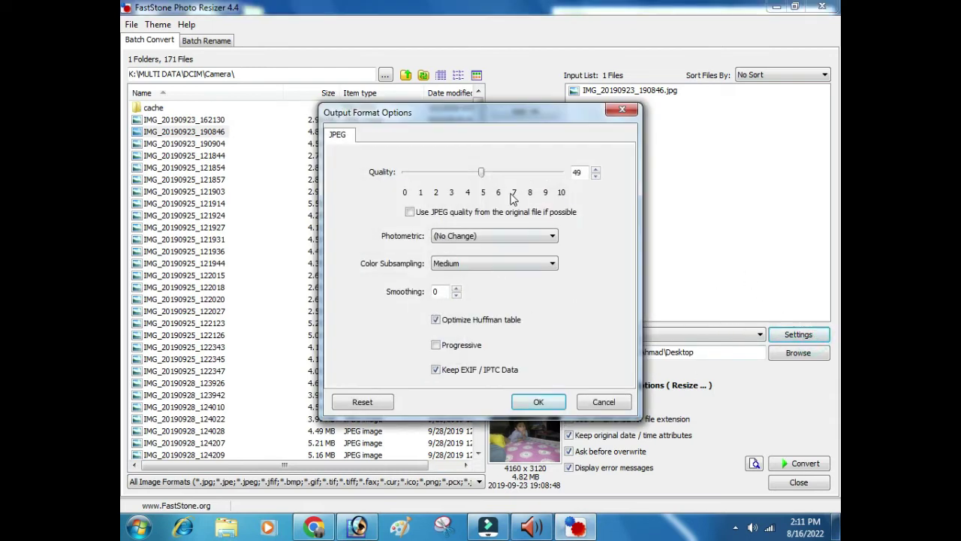
{"action": "left_click", "coordinate": [563, 174]}
{"action": "left_click_drag", "start_coordinate": [562, 174], "coordinate": [481, 173]}
{"action": "left_click", "coordinate": [527, 238]}
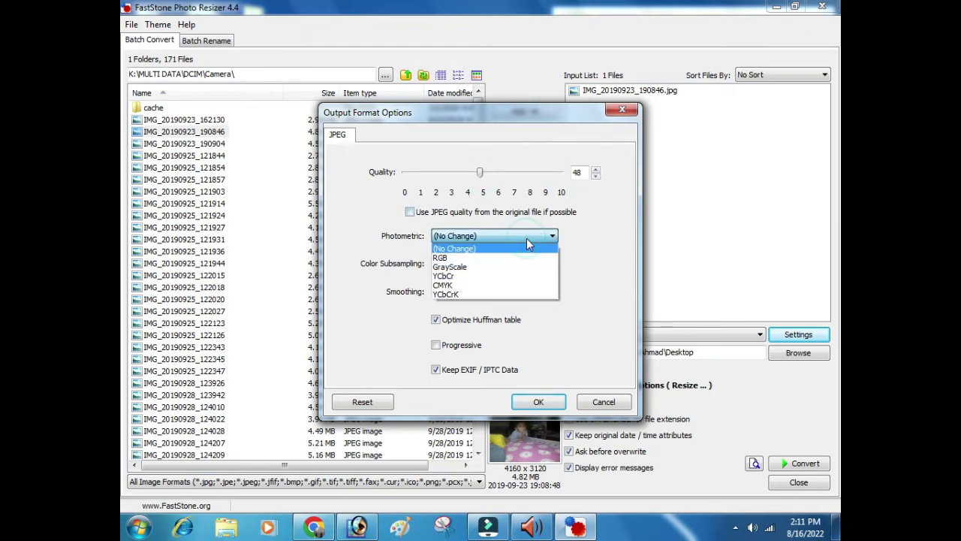
{"action": "left_click", "coordinate": [527, 238]}
{"action": "left_click", "coordinate": [512, 265]}
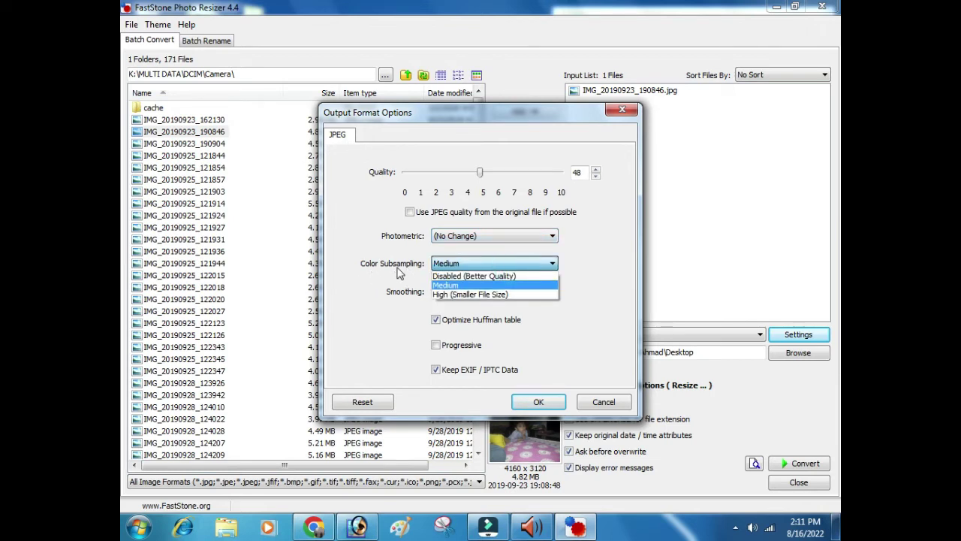
{"action": "left_click", "coordinate": [461, 286]}
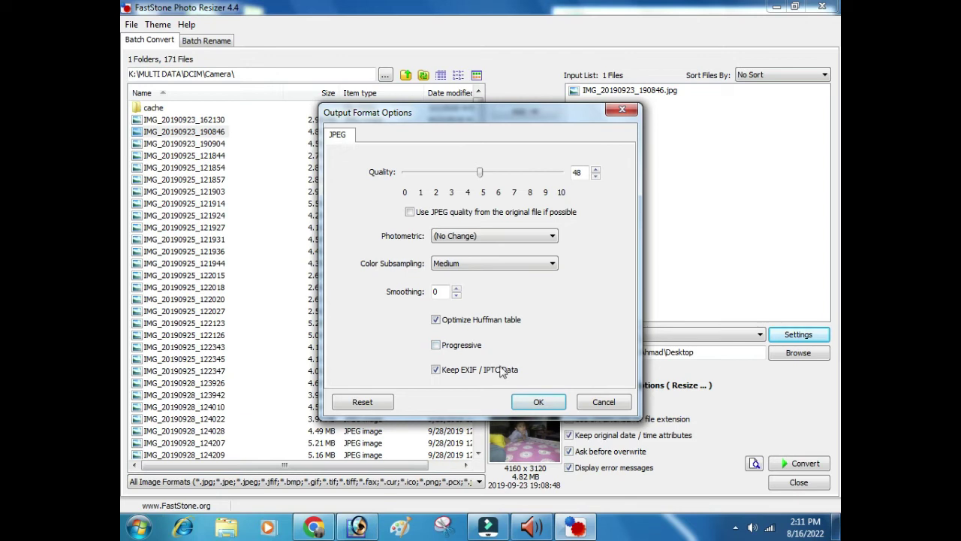
{"action": "left_click", "coordinate": [538, 402]}
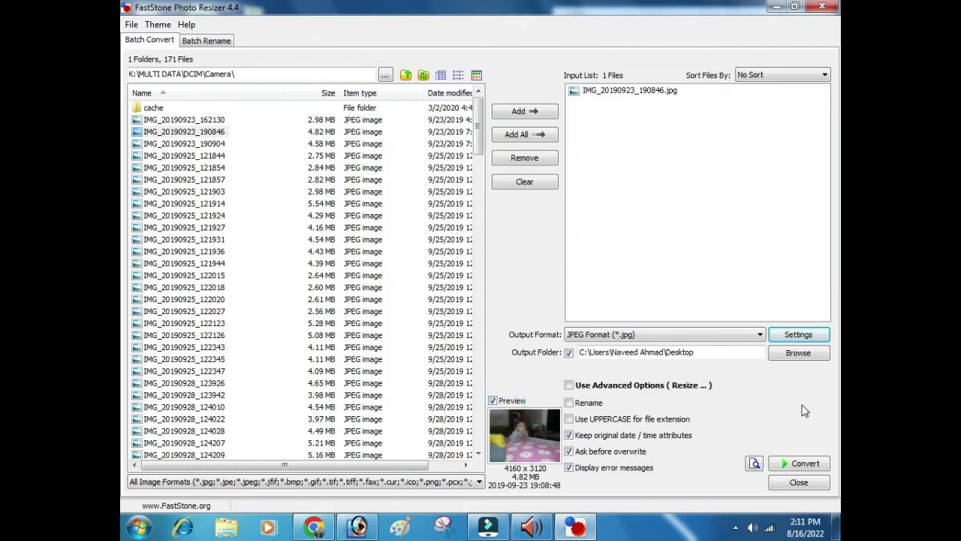
- Confirm the Desktop as the output folder and convert IMG_20190923_190846.jpg
{"action": "left_click", "coordinate": [798, 352]}
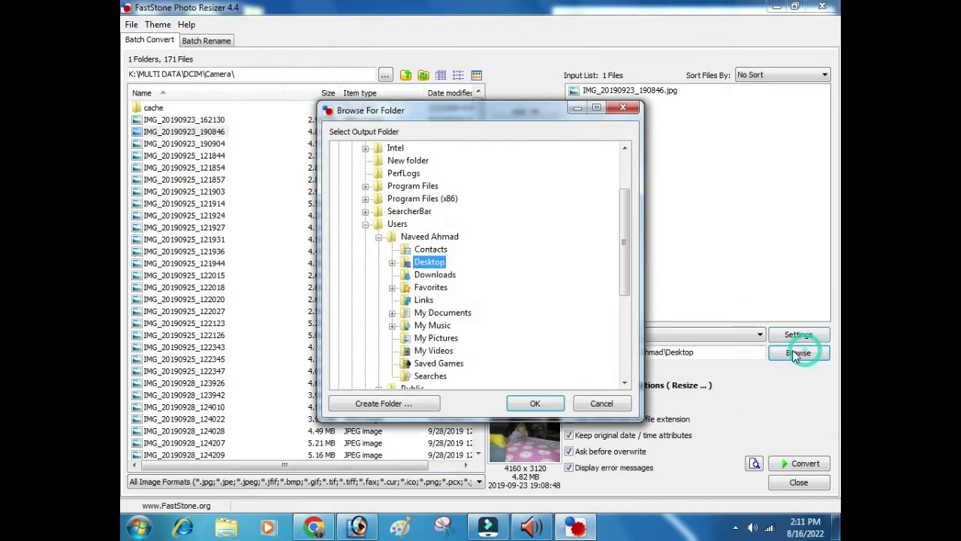
{"action": "left_click", "coordinate": [536, 405]}
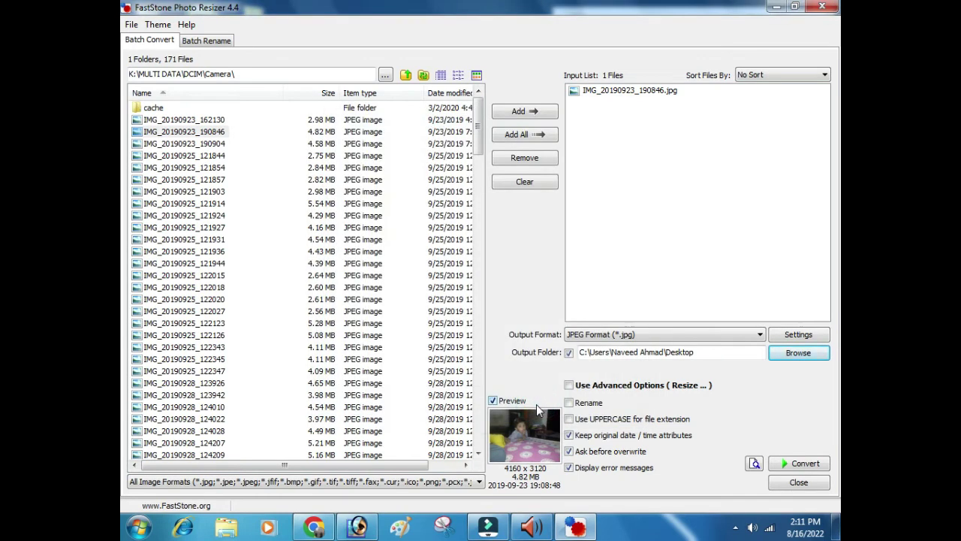
{"action": "left_click", "coordinate": [600, 92]}
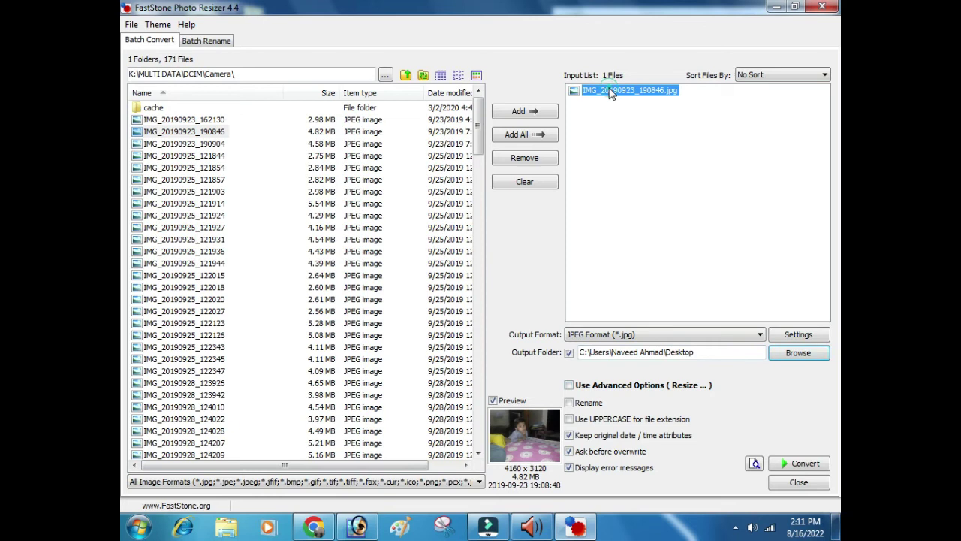
{"action": "left_click", "coordinate": [805, 464]}
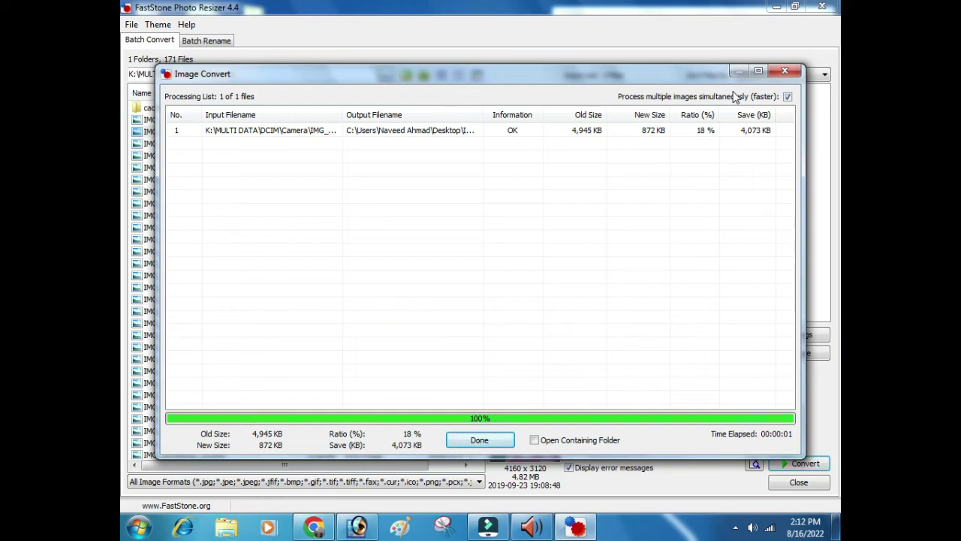
{"action": "left_click", "coordinate": [478, 441]}
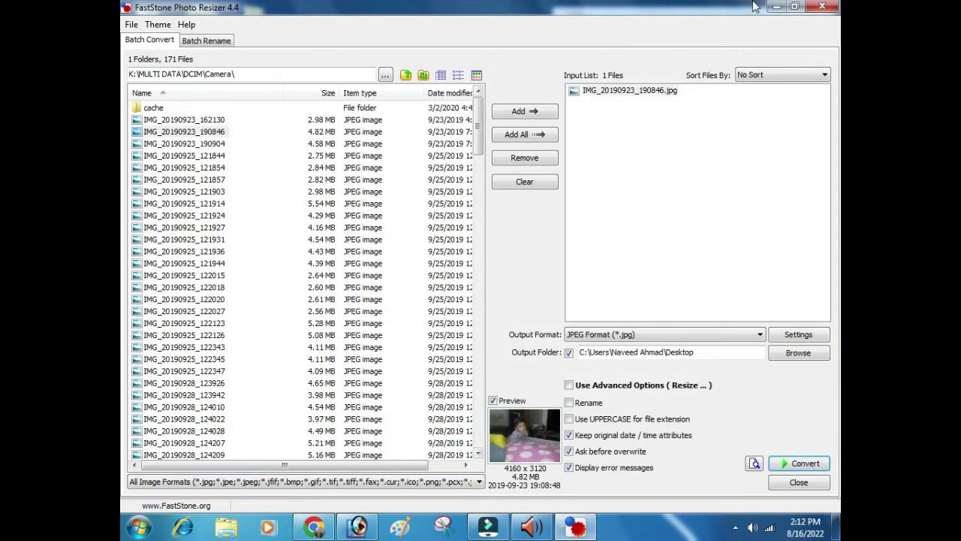
- View the converted IMG_20190923_190846 photo from the desktop and open its file properties to check the size
{"action": "left_click", "coordinate": [774, 7]}
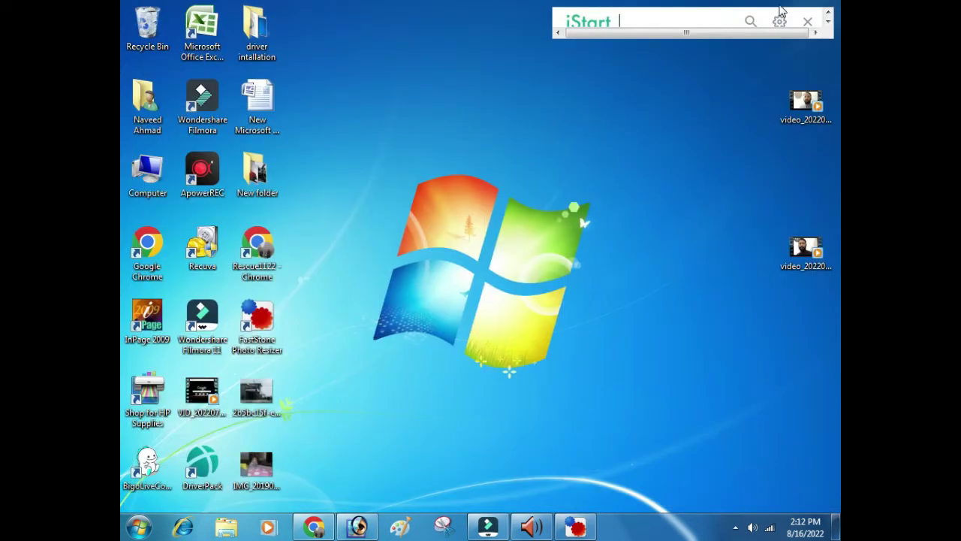
{"action": "double_click", "coordinate": [264, 464]}
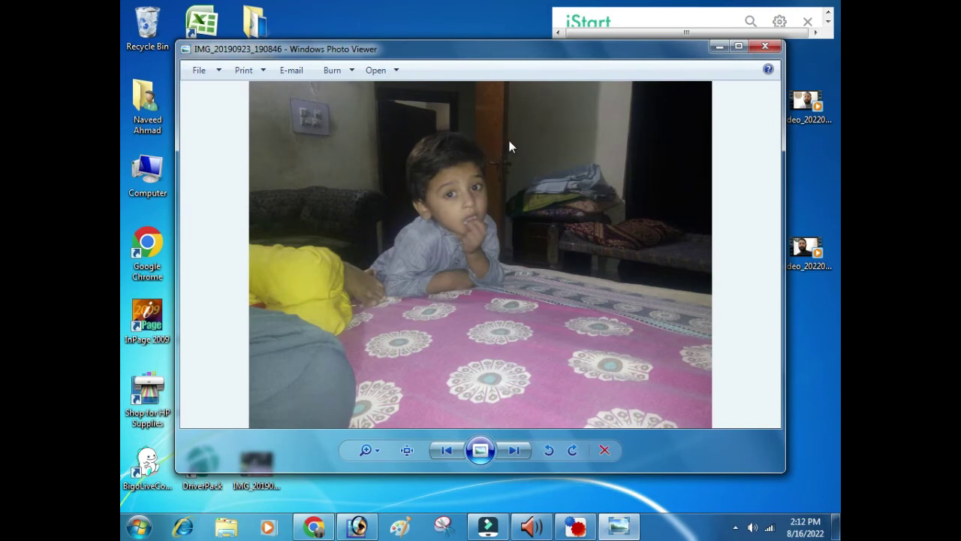
{"action": "left_click", "coordinate": [760, 46]}
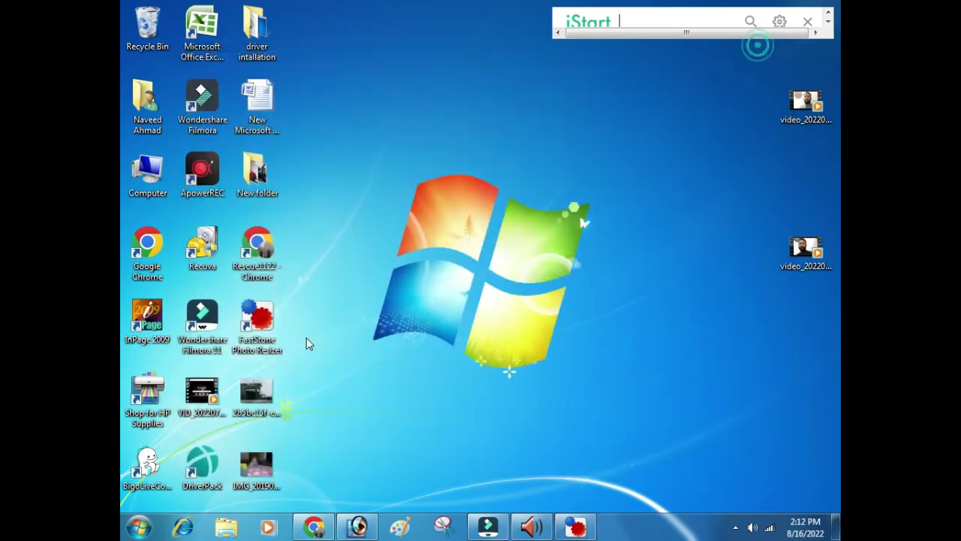
{"action": "right_click", "coordinate": [262, 468]}
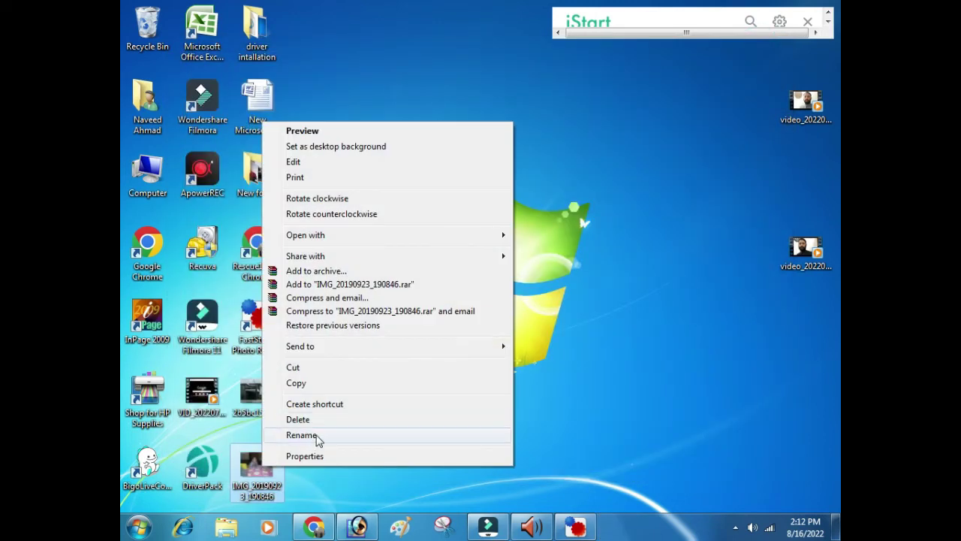
{"action": "left_click", "coordinate": [304, 456]}
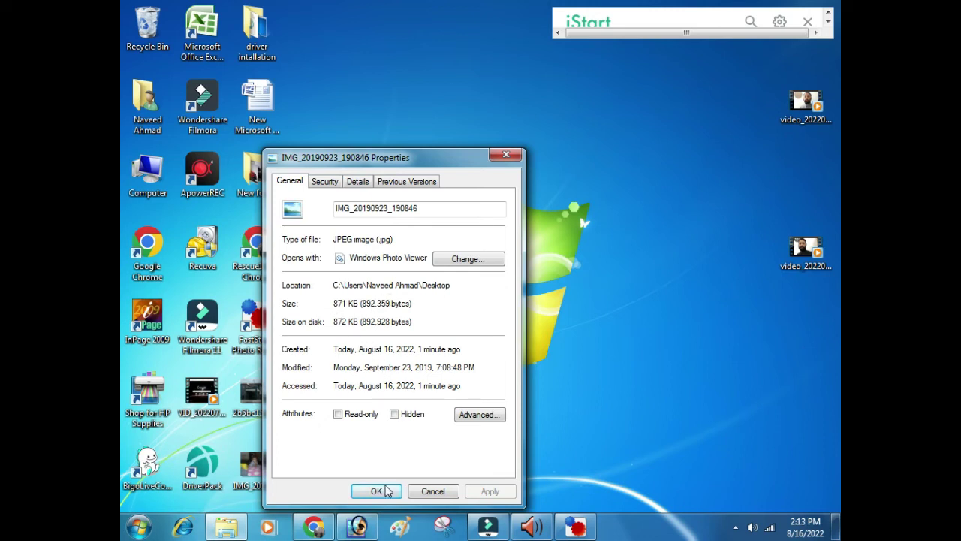
- Close the file properties and inspect the image quality of the converted IMG_20190923_190846 photo on the desktop at different magnifications
{"action": "left_click", "coordinate": [376, 491]}
{"action": "double_click", "coordinate": [255, 469]}
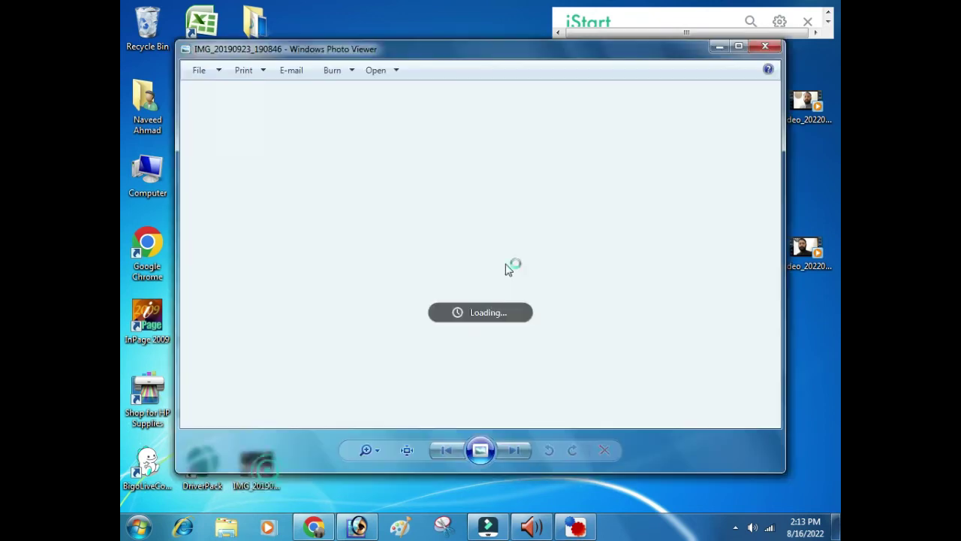
{"action": "scroll", "coordinate": [502, 286], "scroll_direction": "up", "scroll_amount": 1}
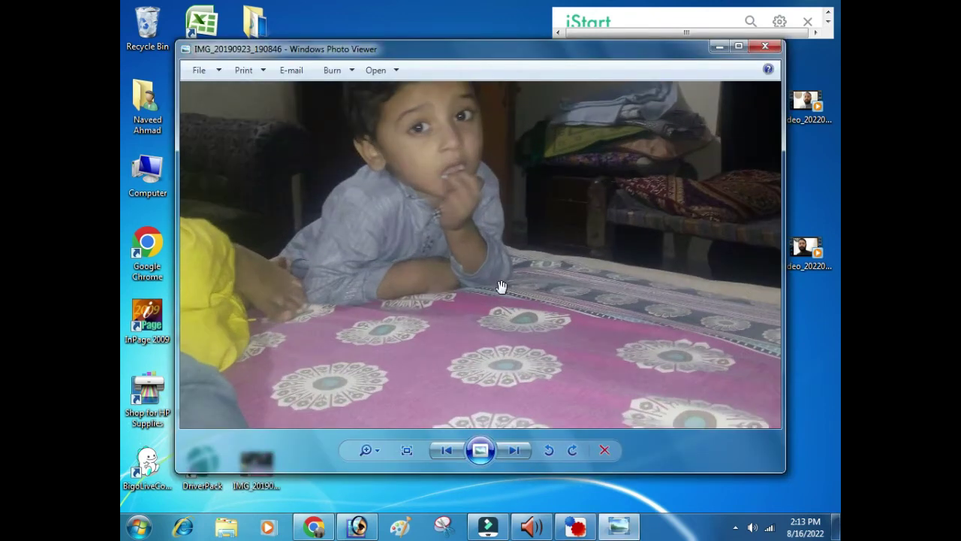
{"action": "scroll", "coordinate": [501, 286], "scroll_direction": "down", "scroll_amount": 2}
{"action": "scroll", "coordinate": [502, 286], "scroll_direction": "up", "scroll_amount": 2}
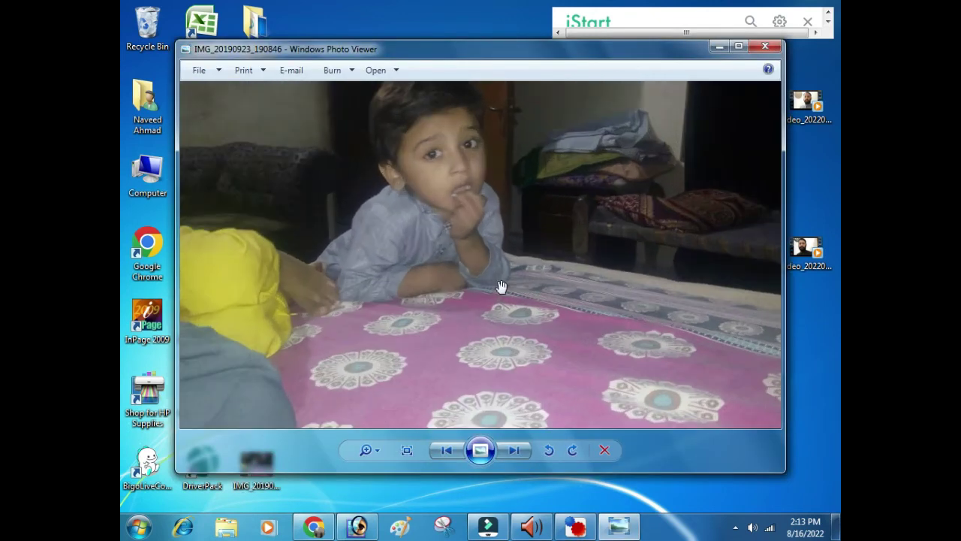
{"action": "scroll", "coordinate": [501, 287], "scroll_direction": "down", "scroll_amount": 2}
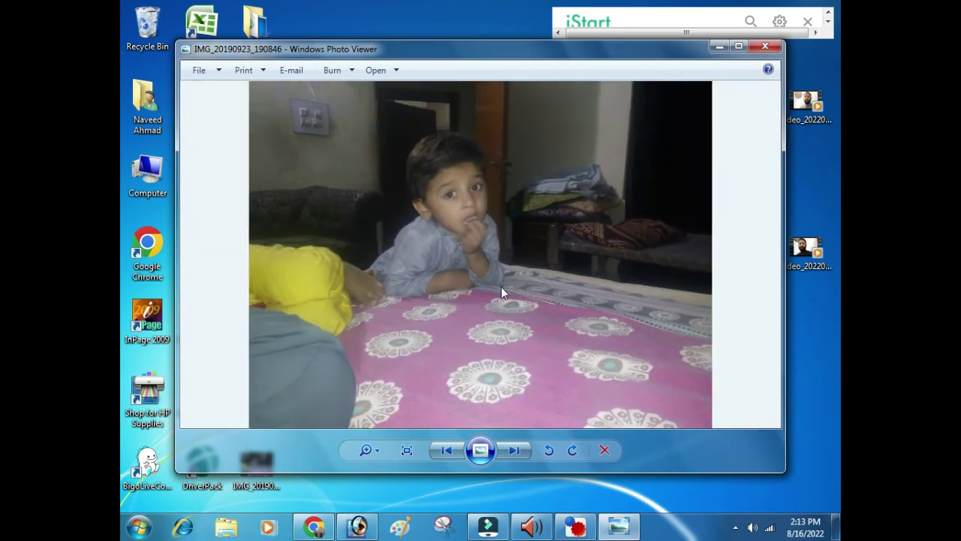
{"action": "left_click", "coordinate": [763, 47]}
- Browse to the original photos in the folder K:\MULTI DATA\DCIM\Camera
{"action": "double_click", "coordinate": [156, 177]}
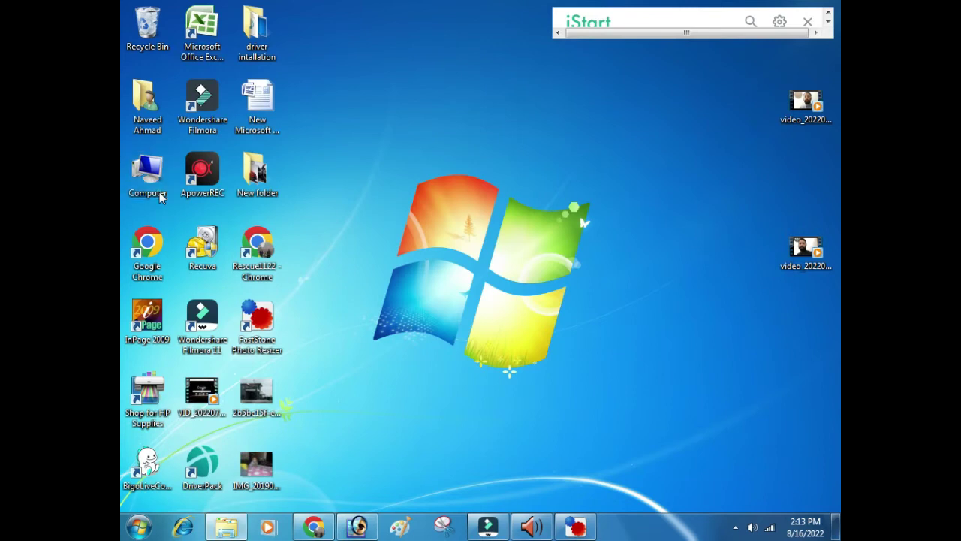
{"action": "double_click", "coordinate": [718, 191]}
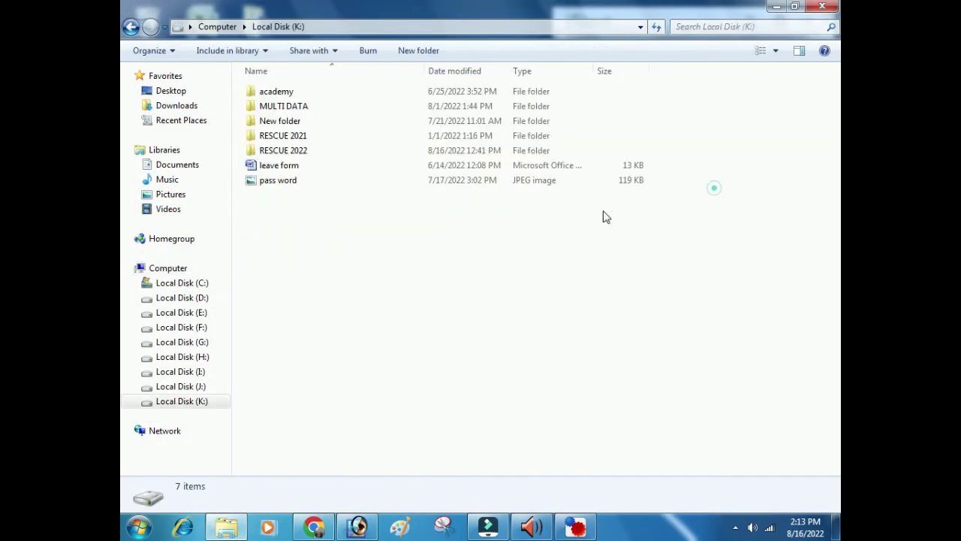
{"action": "double_click", "coordinate": [298, 105]}
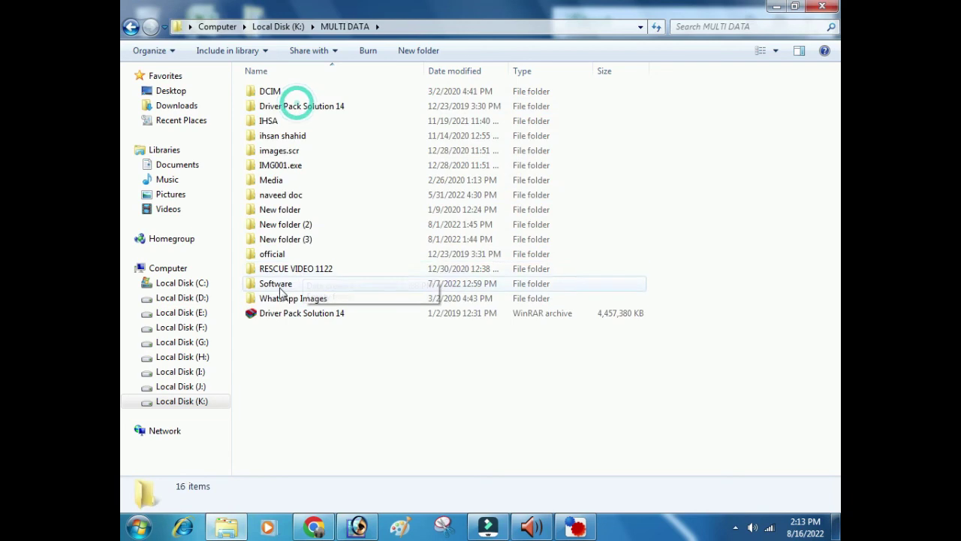
{"action": "double_click", "coordinate": [270, 91]}
{"action": "double_click", "coordinate": [273, 90]}
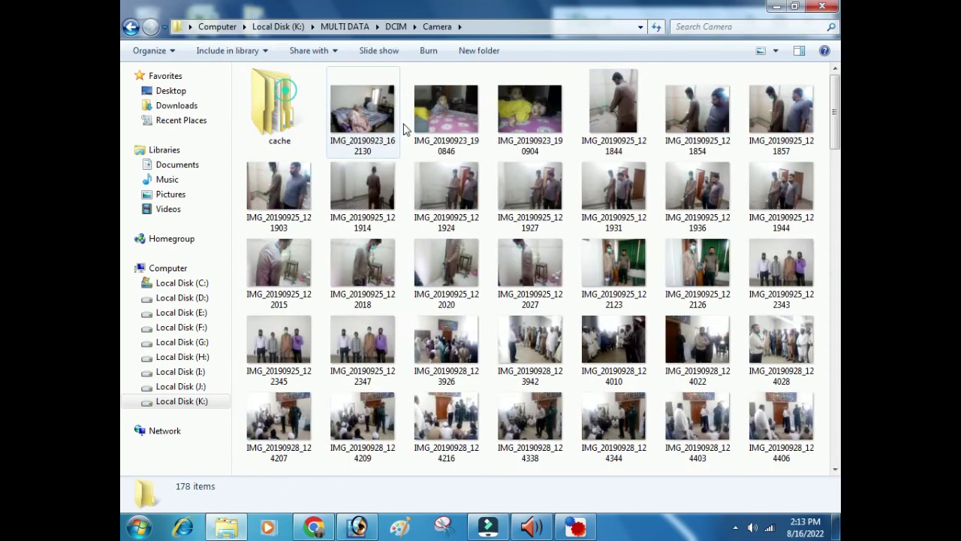
- View the original IMG_20190923_190846 photo at different magnifications to compare its quality, and close it
{"action": "double_click", "coordinate": [463, 125]}
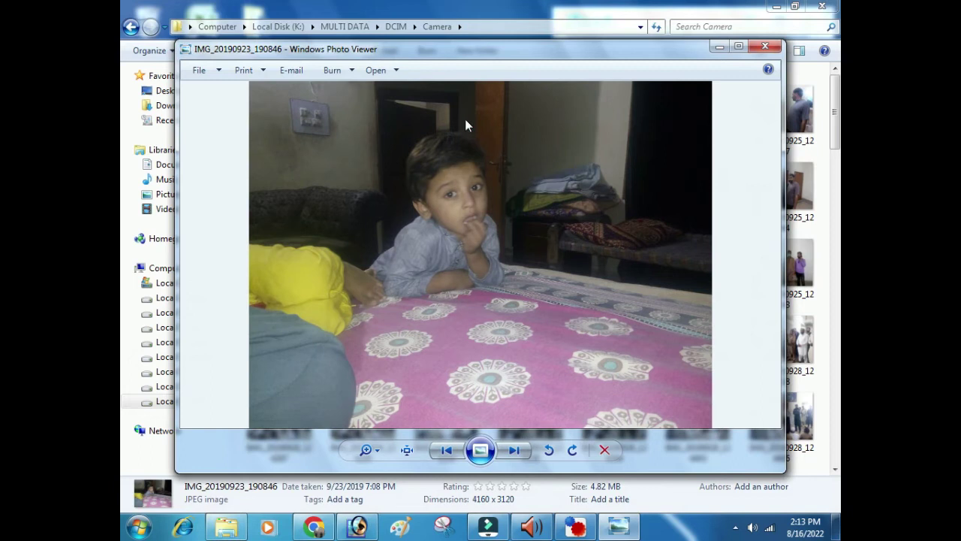
{"action": "scroll", "coordinate": [543, 268], "scroll_direction": "up", "scroll_amount": 3}
{"action": "scroll", "coordinate": [541, 273], "scroll_direction": "down", "scroll_amount": 1}
{"action": "scroll", "coordinate": [541, 273], "scroll_direction": "up", "scroll_amount": 2}
{"action": "scroll", "coordinate": [541, 273], "scroll_direction": "down", "scroll_amount": 3}
{"action": "left_click", "coordinate": [765, 47]}
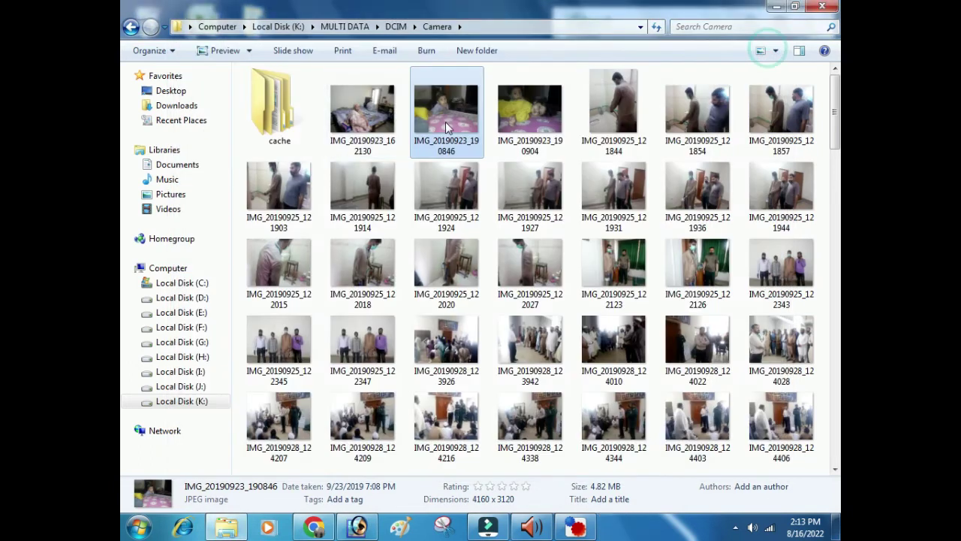
- Check the original IMG_20190923_190846 photo's file size in its properties, and return to the desktop
{"action": "right_click", "coordinate": [447, 120]}
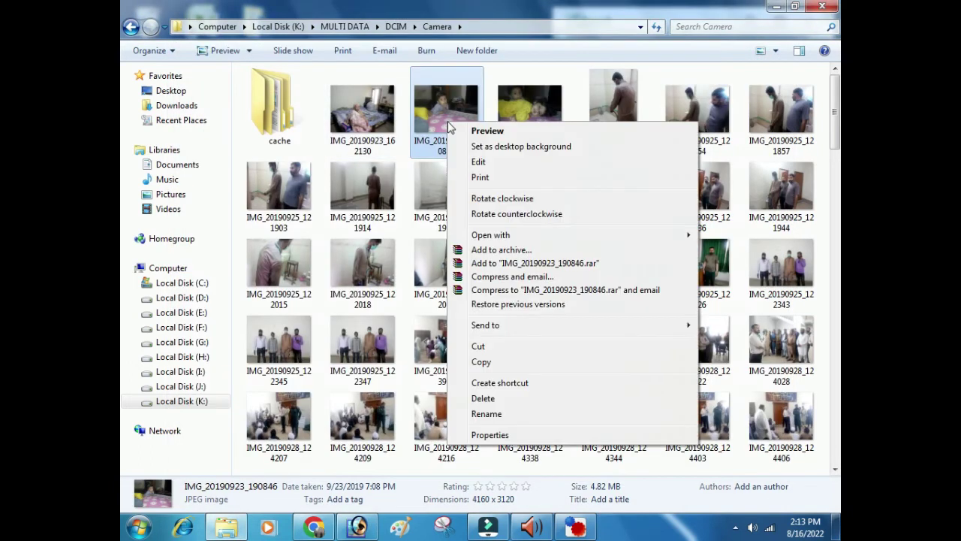
{"action": "left_click", "coordinate": [501, 435]}
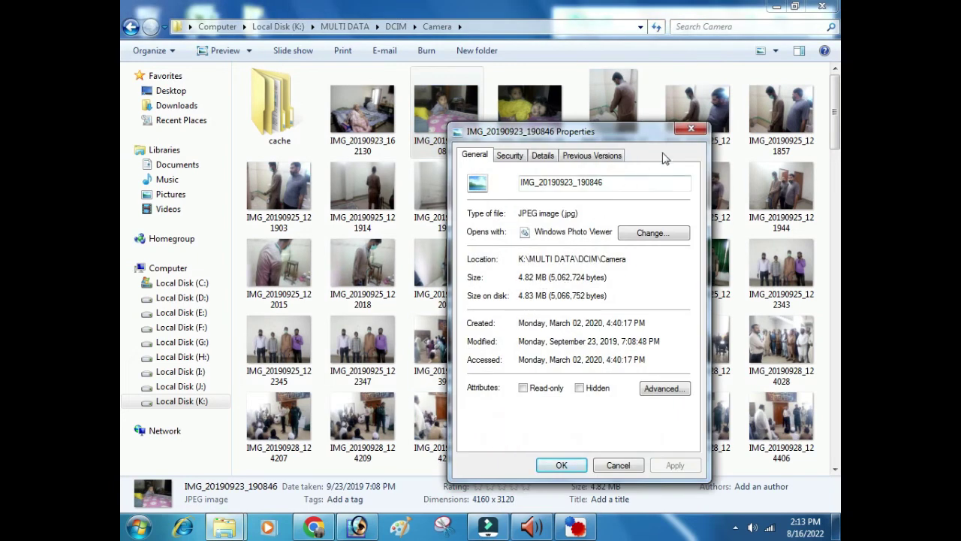
{"action": "left_click", "coordinate": [691, 129]}
{"action": "left_click", "coordinate": [822, 6]}
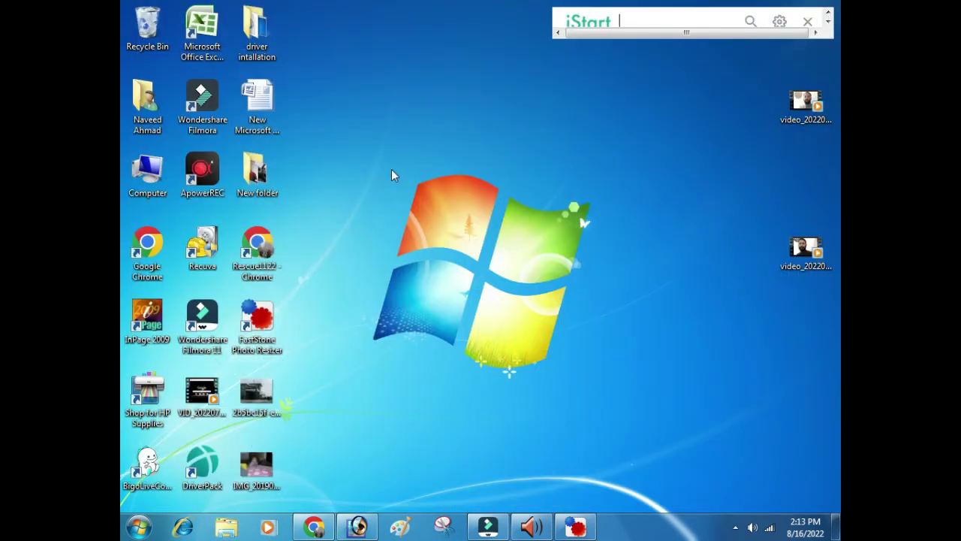